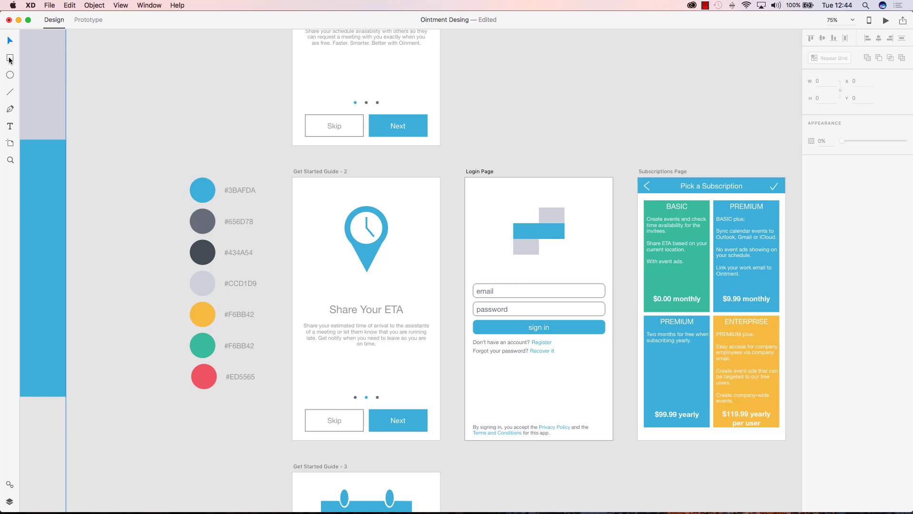
Try drawing a small rectangle beside the pin icon on the Get Started Guide - 2 artboard and undo it.
scroll(382, 242, down, 5)
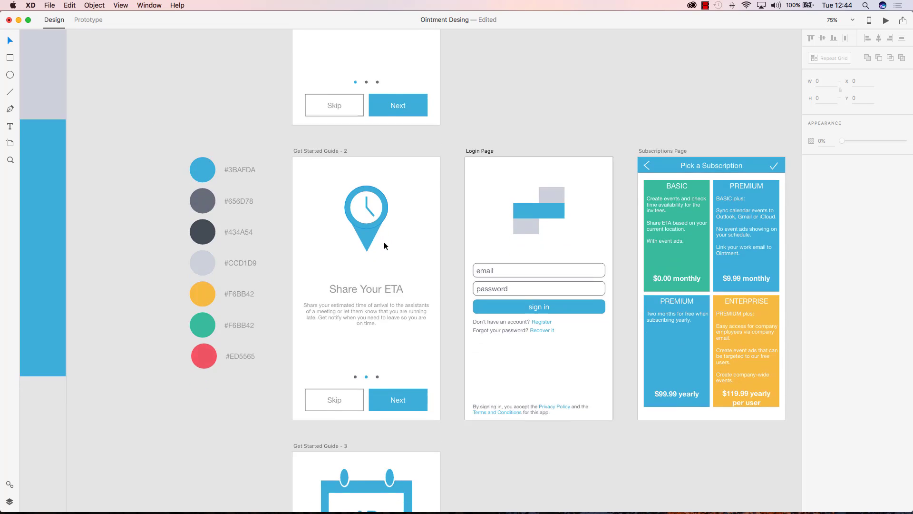
scroll(383, 241, up, 2)
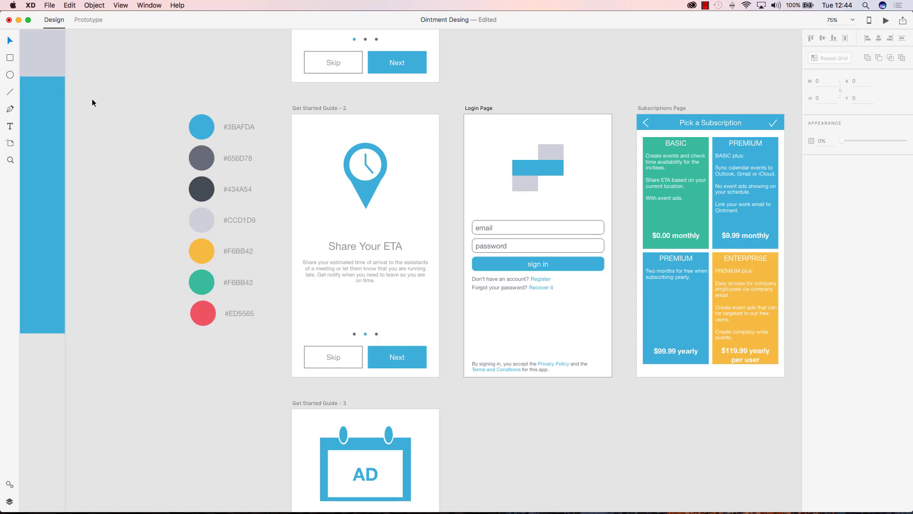
click(10, 59)
mouse_move(303, 123)
mouse_down()
mouse_move(333, 367)
mouse_move(334, 173)
mouse_up()
key(super+z)
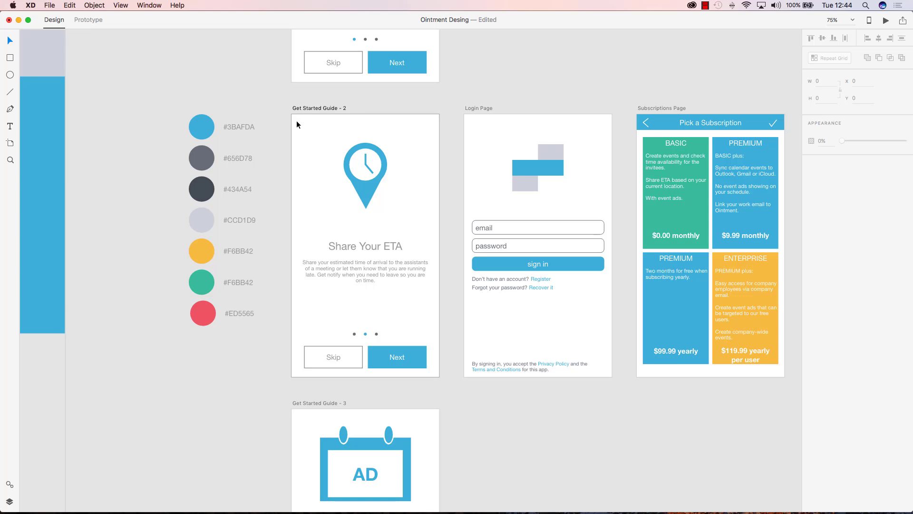
drag(296, 121, 340, 199)
drag(300, 122, 328, 193)
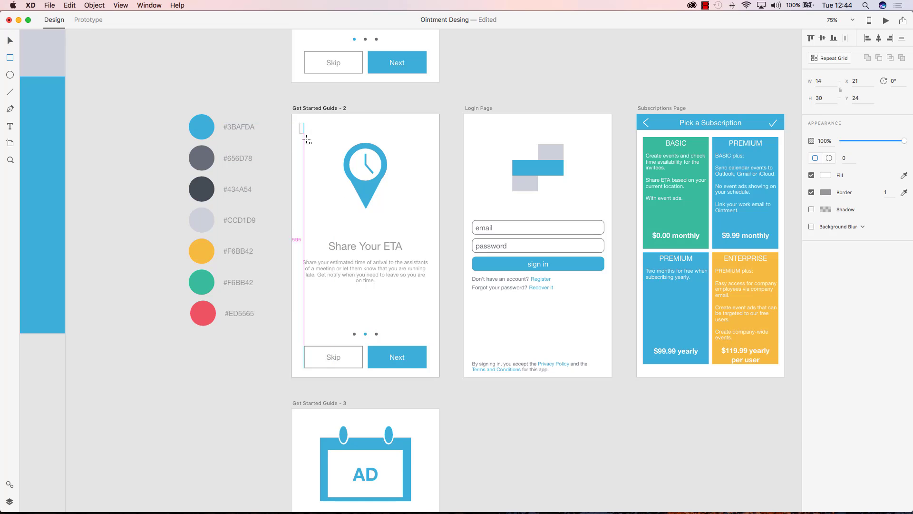
drag(377, 223, 377, 223)
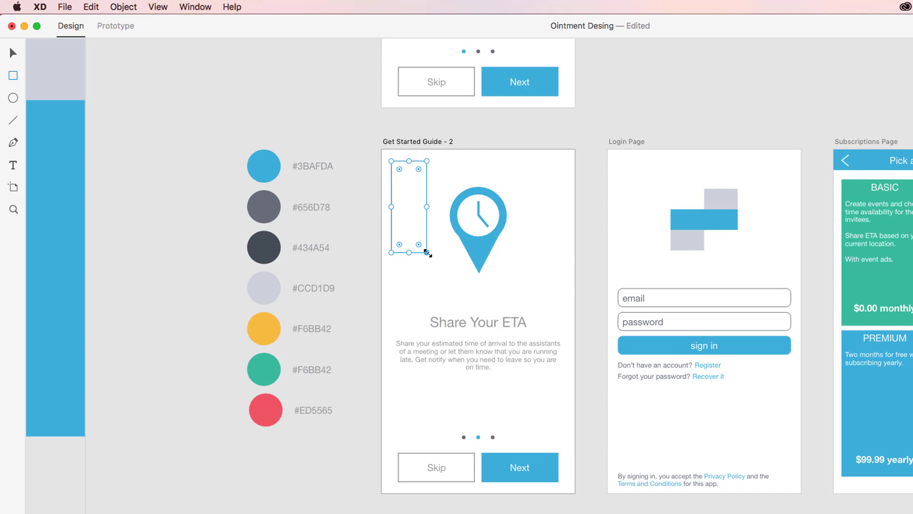
key(super+z)
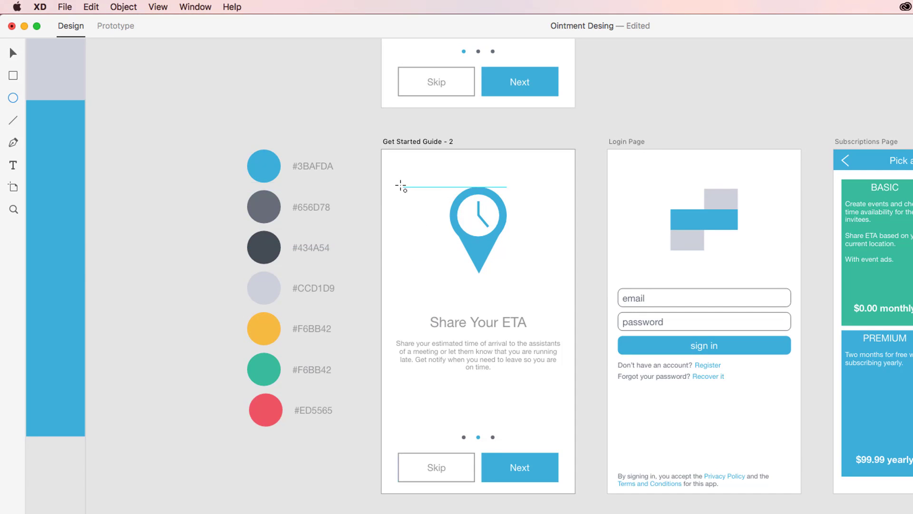
Try drawing an ellipse and a diagonal line beside the pin icon on Get Started Guide - 2, undoing each.
drag(392, 171, 443, 247)
key(super+z)
key(l)
drag(396, 175, 423, 247)
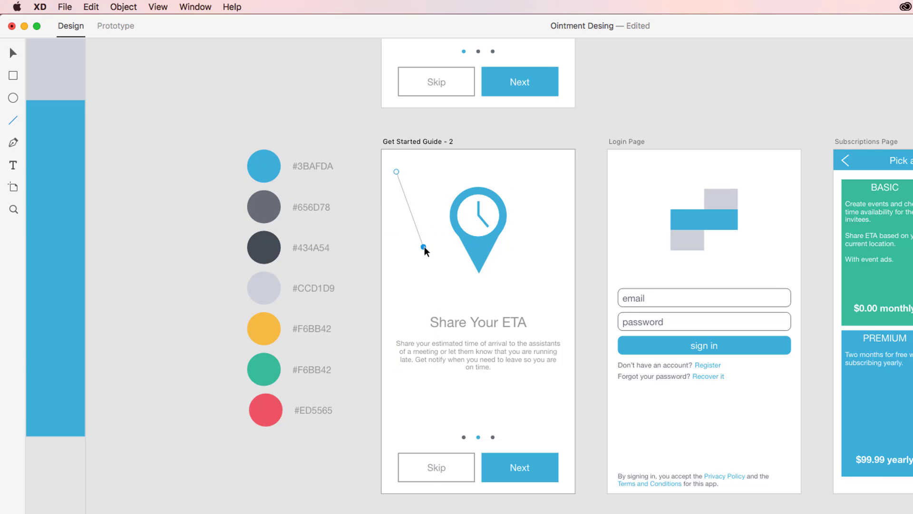
key(super+z)
Try a straight Pen path beside the pin icon on Get Started Guide - 2 and delete it.
key(p)
click(398, 178)
click(459, 185)
key(Delete)
Try the Text tool on Get Started Guide - 2, and delete a newly added iPhone 6/7 artboard beside Get Started Guide - 1.
key(t)
click(406, 178)
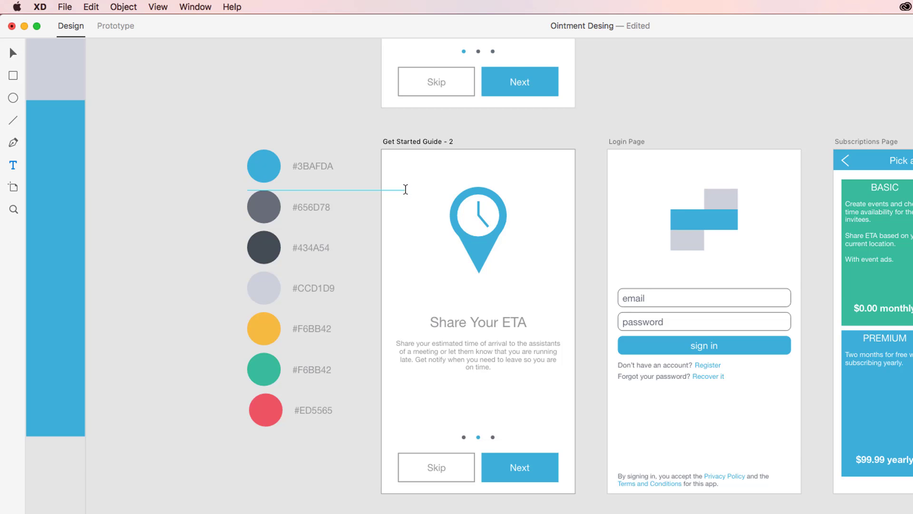
key(a)
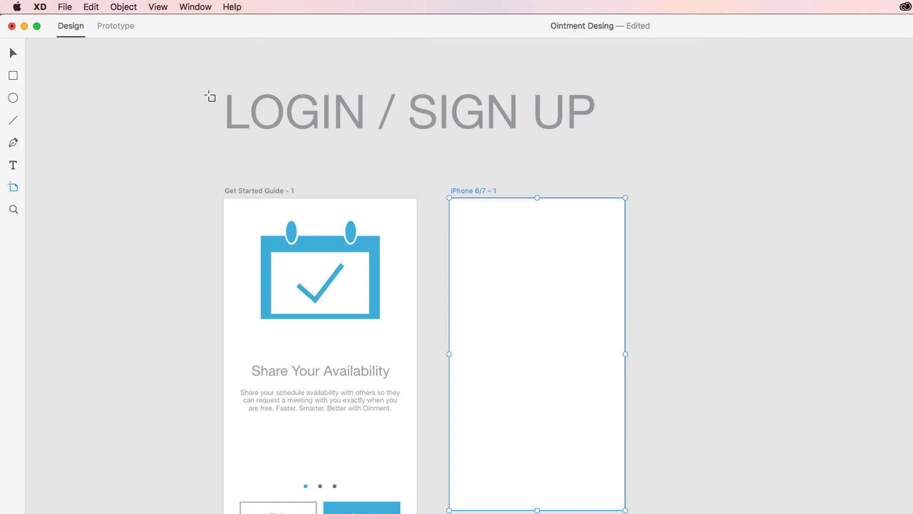
key(Delete)
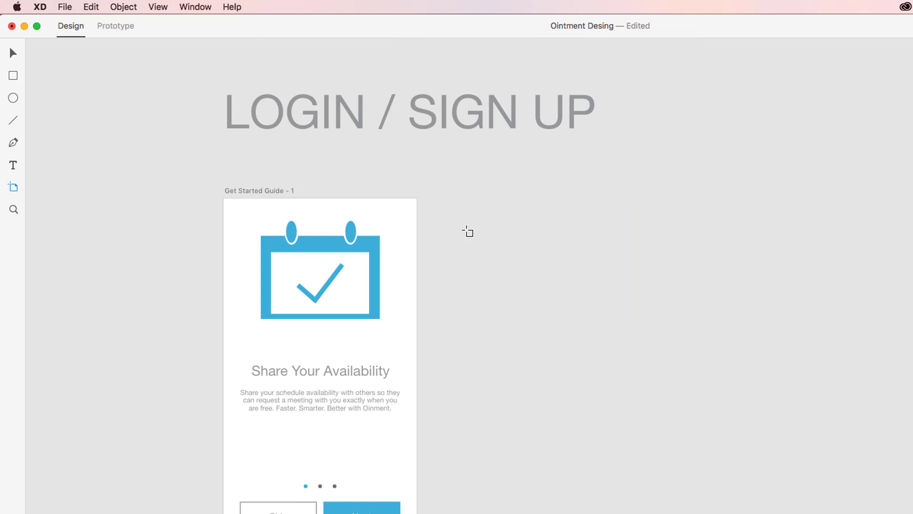
Zoom in on the Get Started Guide - 2 and Login Page artboards, and briefly marquee-select the pin icon and its title.
scroll(465, 254, down, 10)
scroll(465, 254, left, 5)
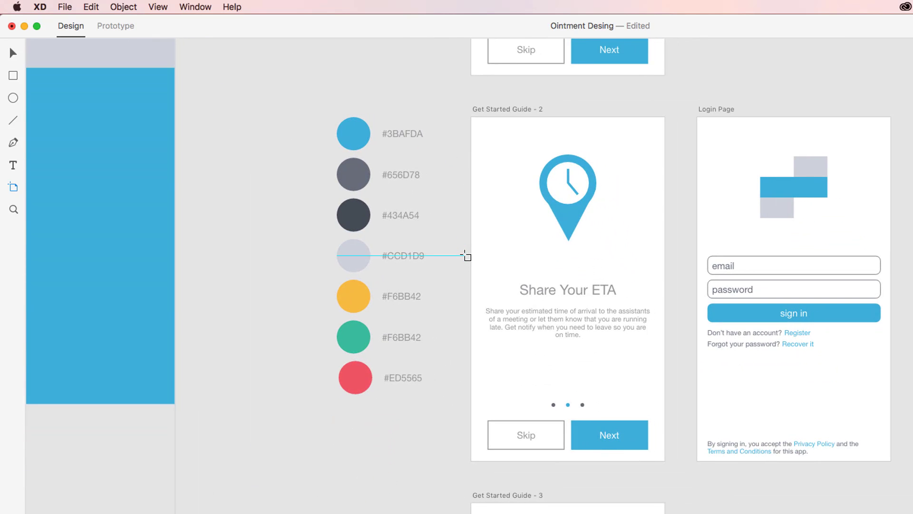
key(z)
drag(444, 93, 910, 483)
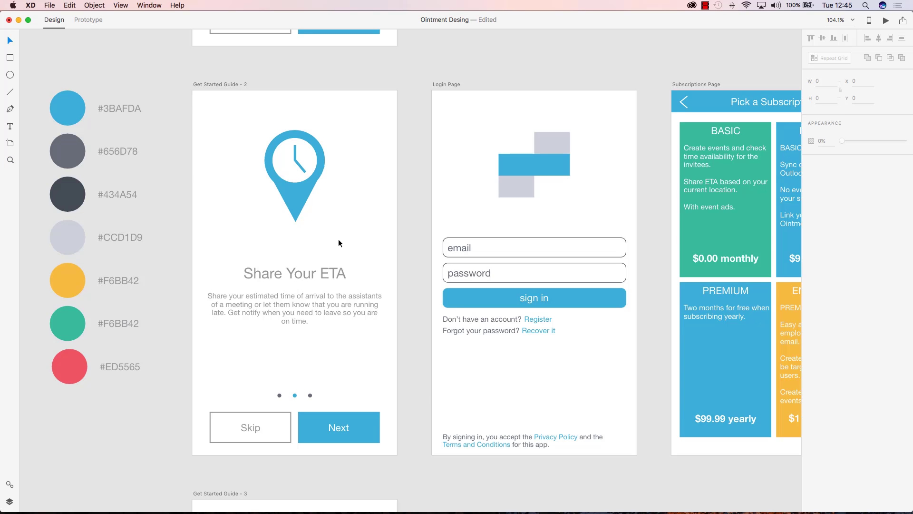
drag(234, 118, 376, 257)
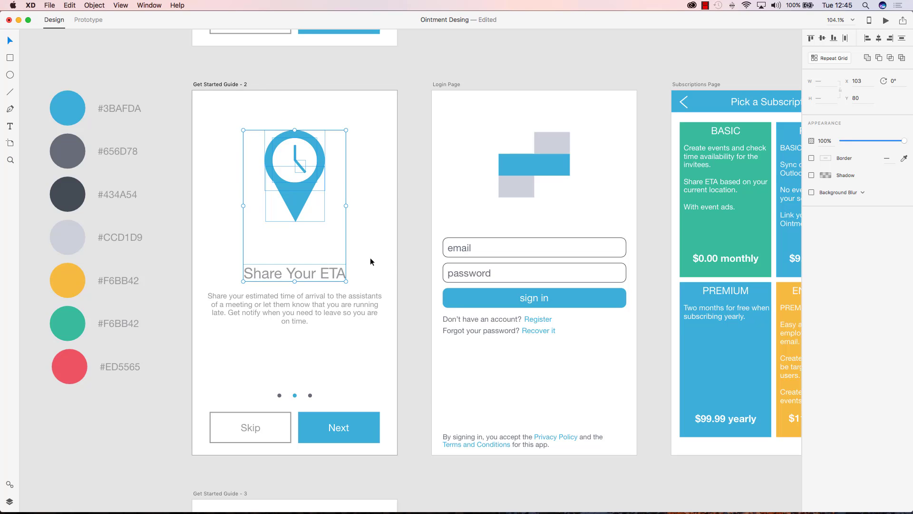
click(404, 188)
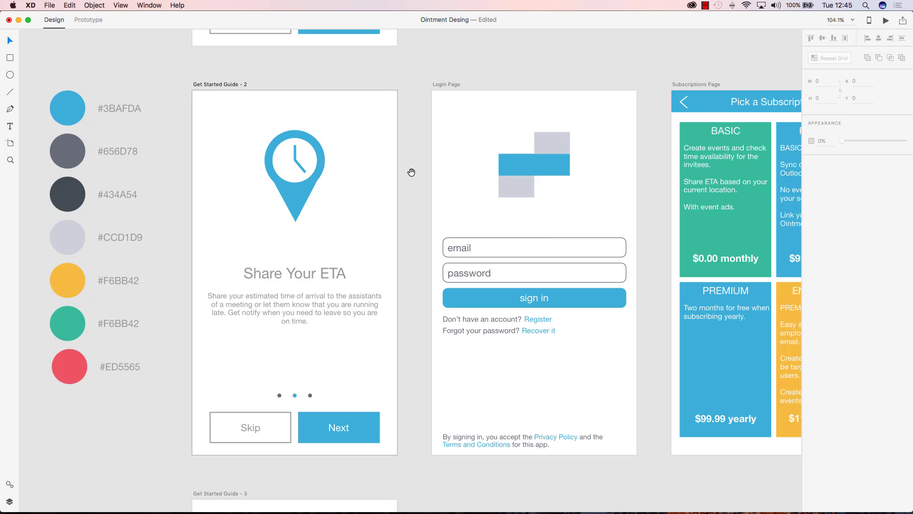
Pan across the canvas to examine the color palette, Register Page and Email sent Page, returning to Get Started Guide - 2.
scroll(403, 173, left, 10)
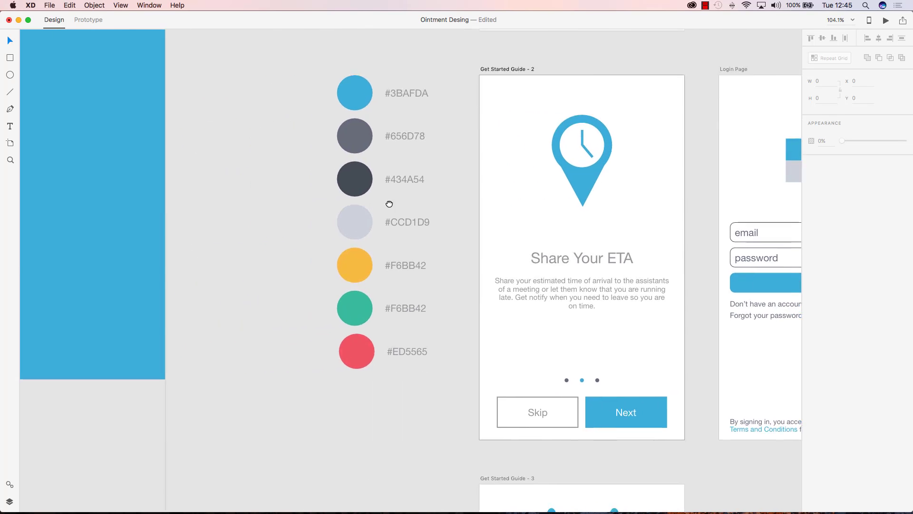
scroll(389, 204, left, 5)
scroll(617, 198, right, 15)
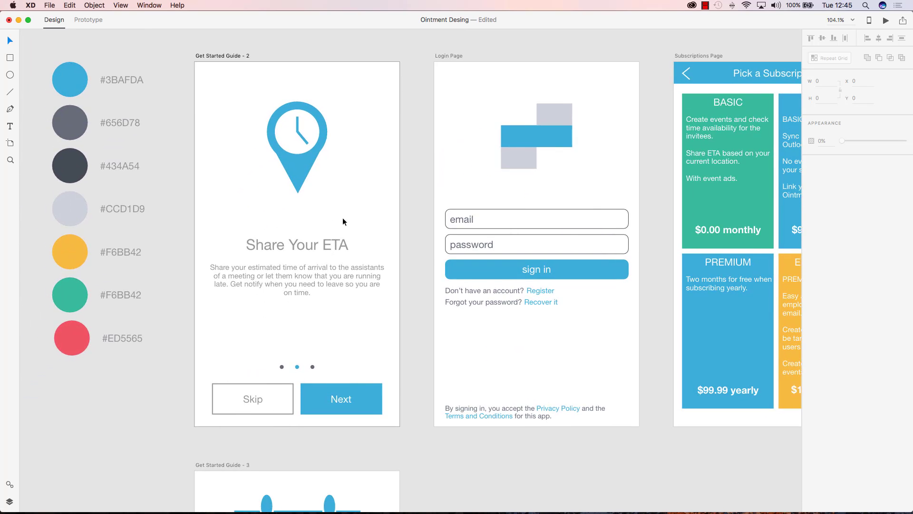
scroll(342, 219, left, 5)
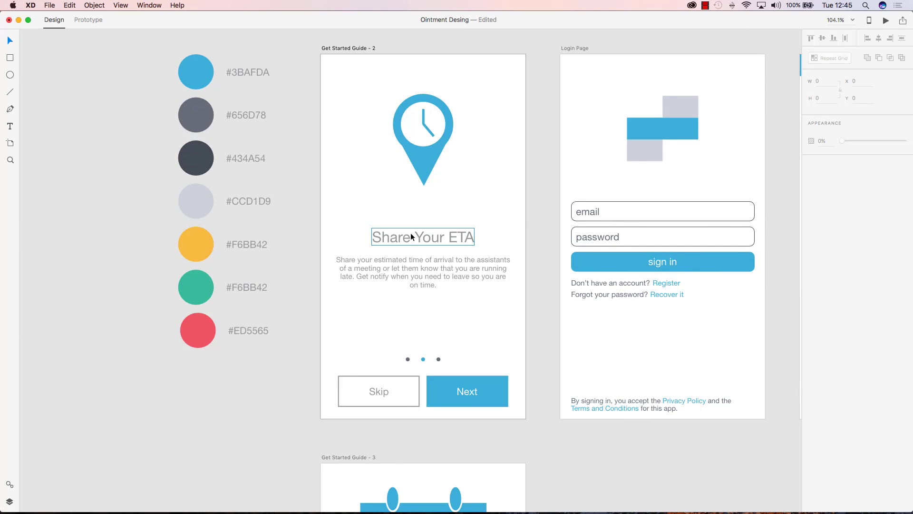
scroll(411, 237, right, 5)
scroll(410, 236, right, 20)
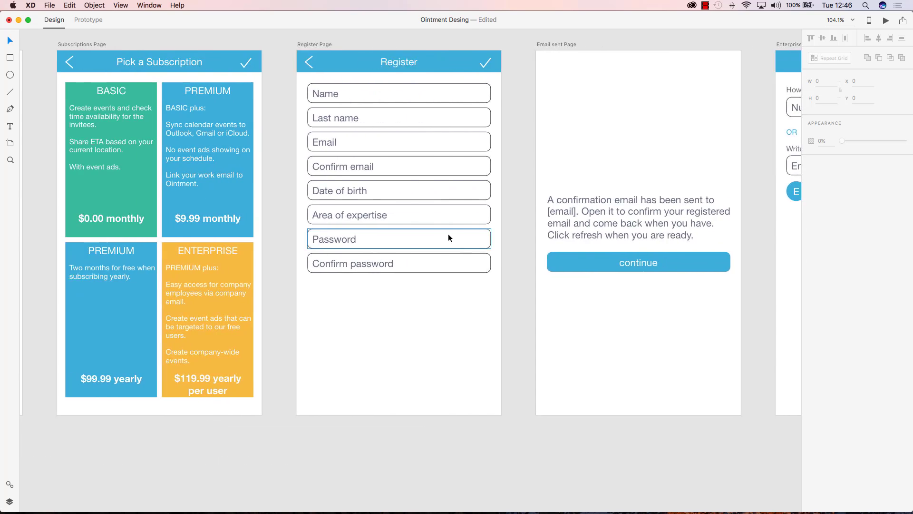
scroll(448, 236, left, 20)
scroll(529, 236, left, 2)
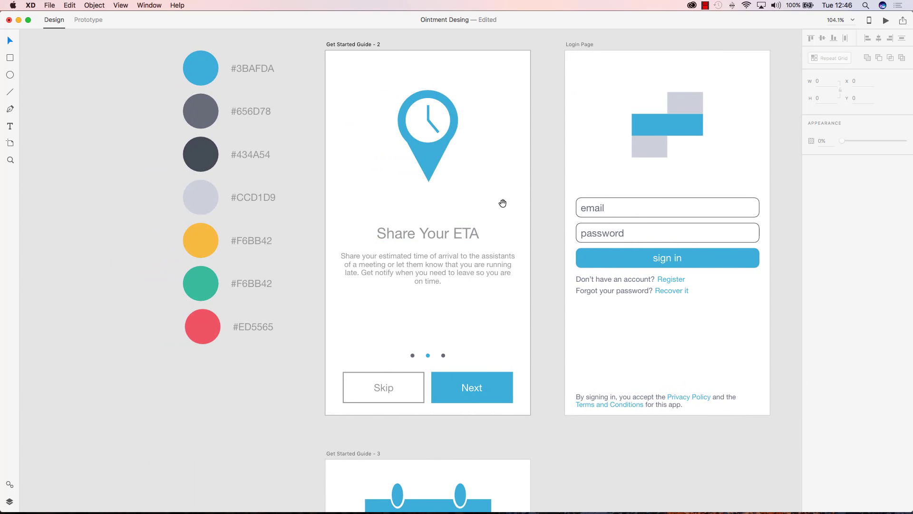
drag(550, 189, 504, 234)
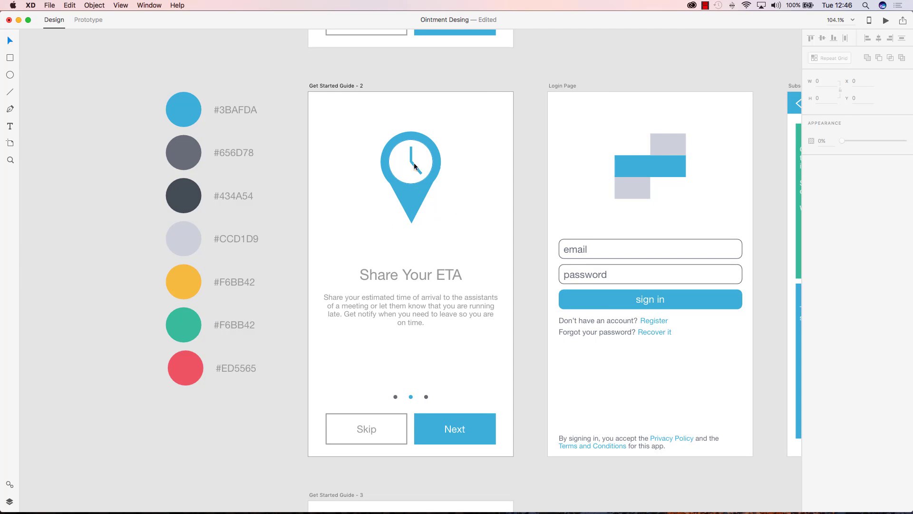
scroll(458, 169, down, 2)
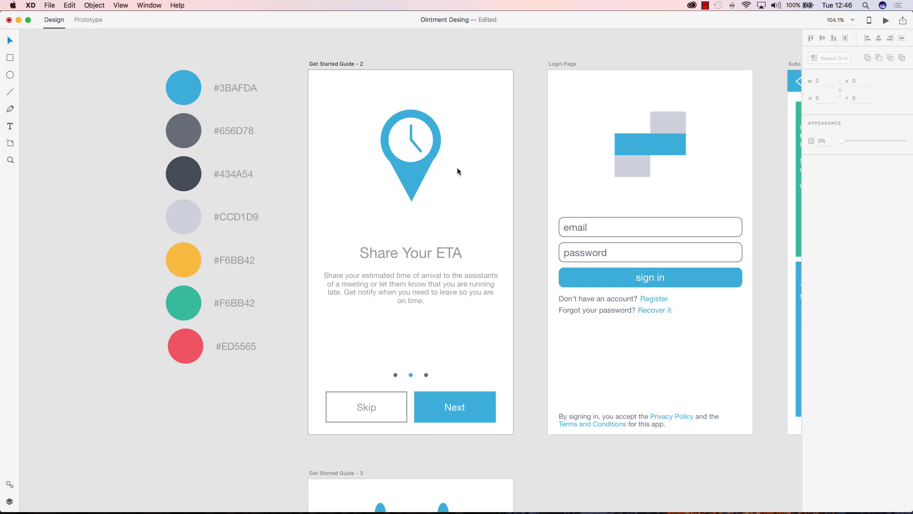
Zoom in to 400% on the Share Your ETA text of the Get Started Guide - 2 artboard.
key(super+equal)
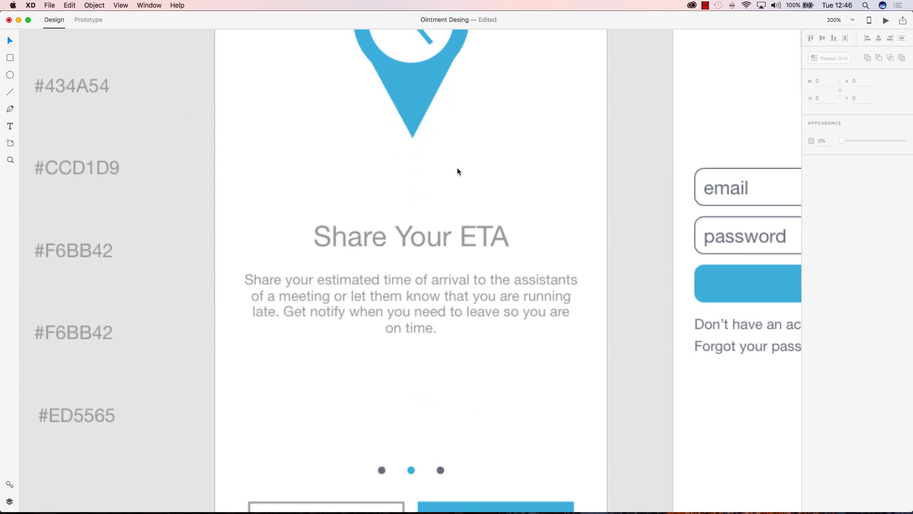
key(super+equal)
key(super+equal)
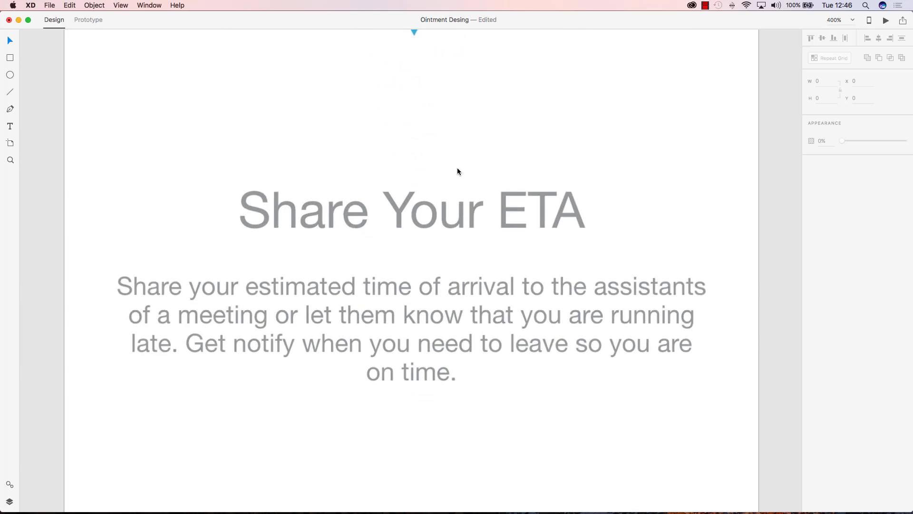
Zoom out to 2.5% to view the entire canvas.
key(super+minus)
key(super+minus)
key(super+minus)
key(super+minus)
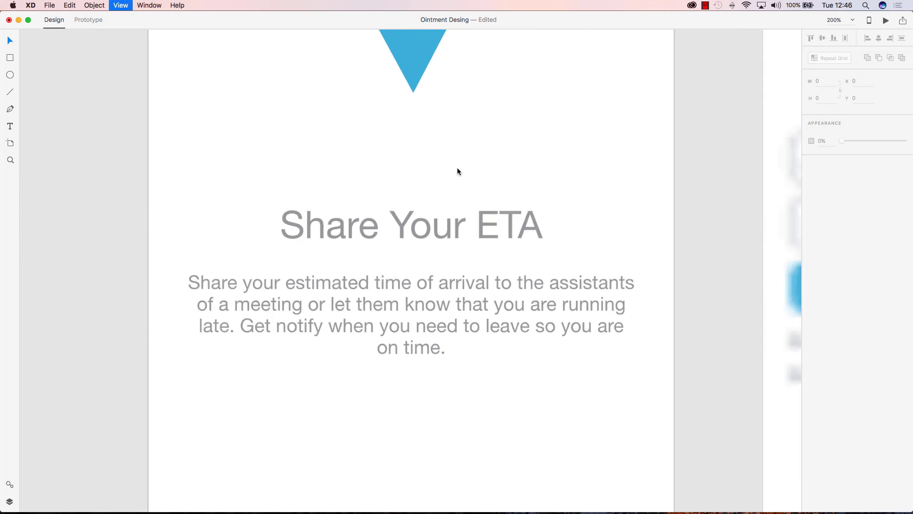
key(super+minus)
key(super+minus)
key(super+minus)
key(super+minus)
key(super+minus)
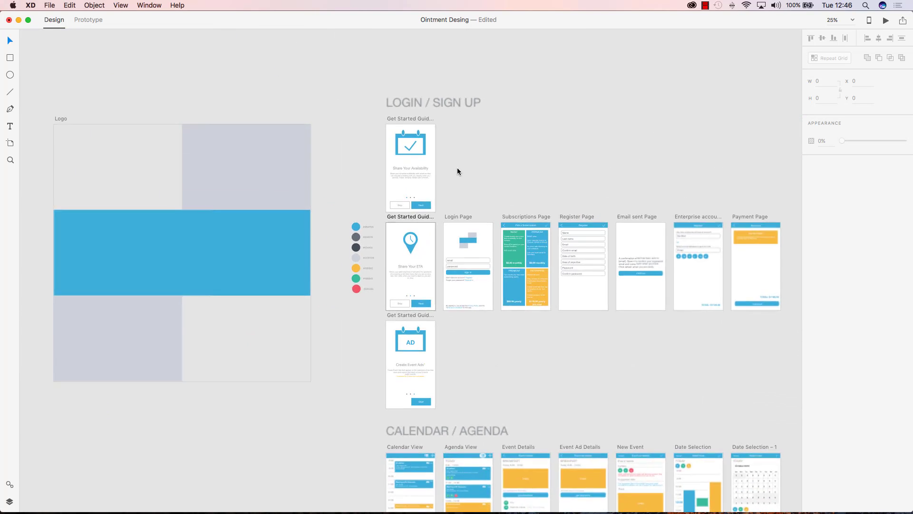
key(super+minus)
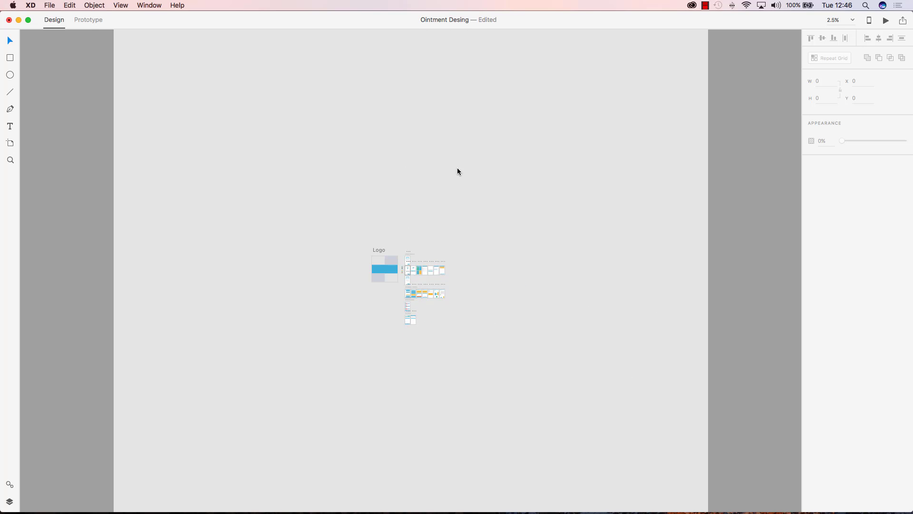
Fit all artboards into view and zoom in on the LOGIN / SIGN UP group.
key(super+0)
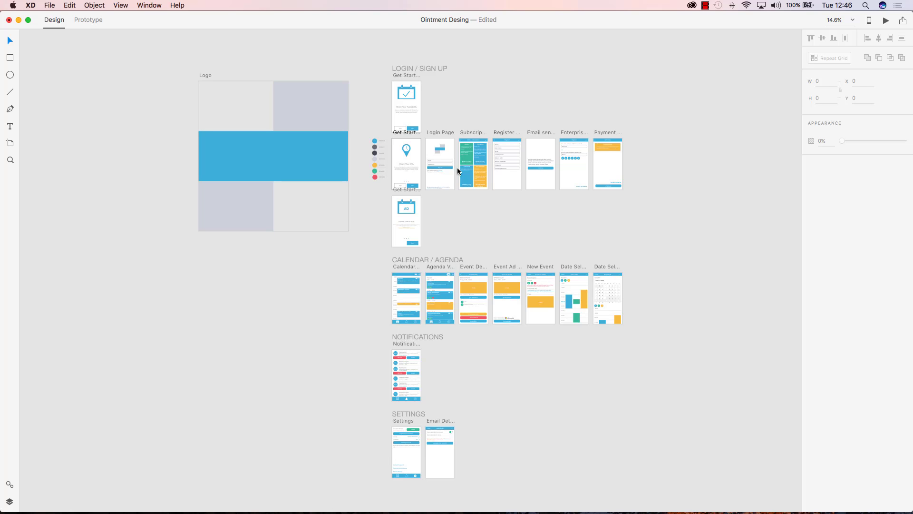
key(z)
drag(364, 67, 643, 258)
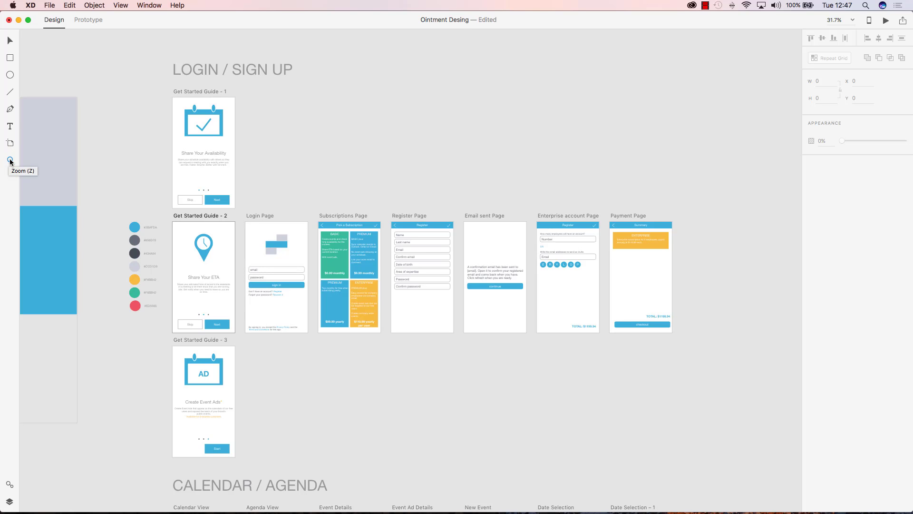
Fit all content into view, and display Get Started Guide - 2 and the color palette at 100% zoom.
click(120, 5)
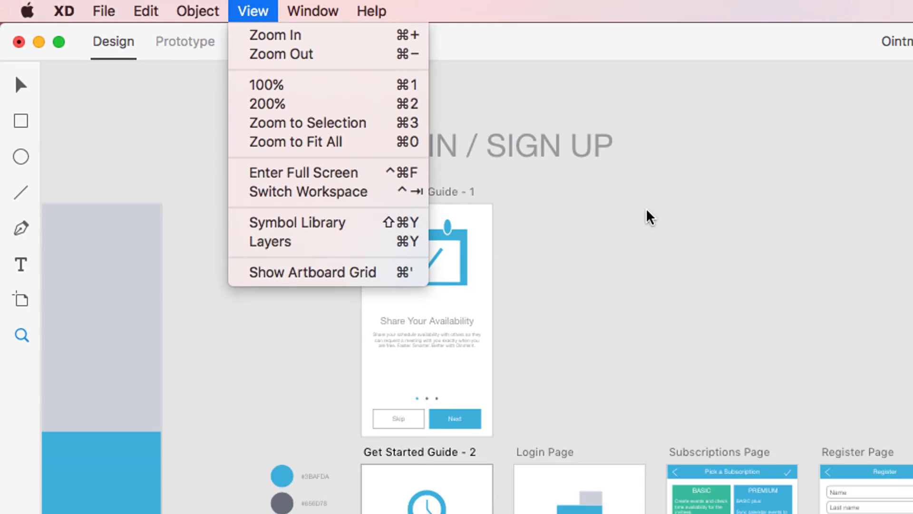
key(super+0)
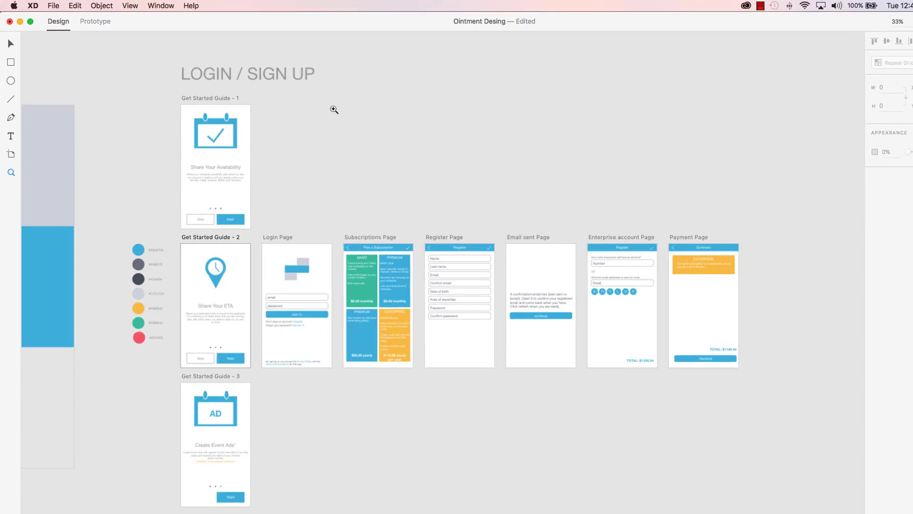
key(super+1)
scroll(284, 147, left, 10)
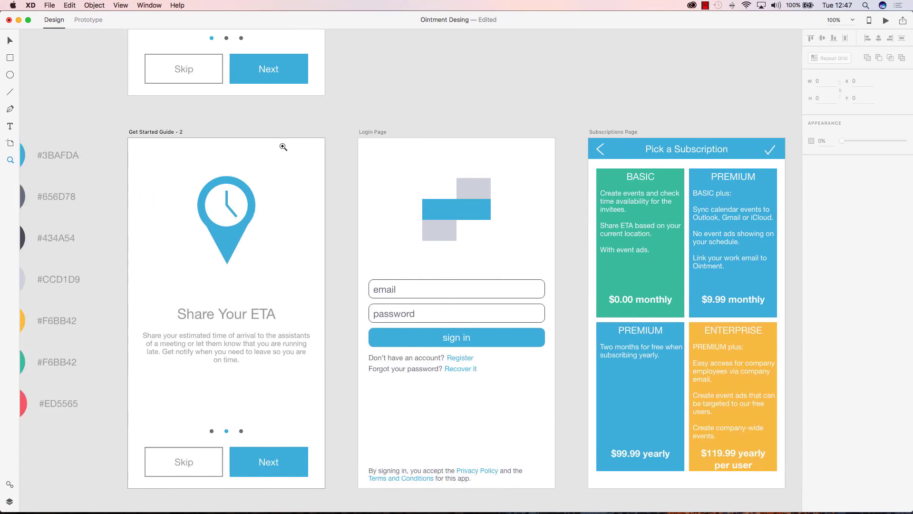
scroll(284, 147, down, 5)
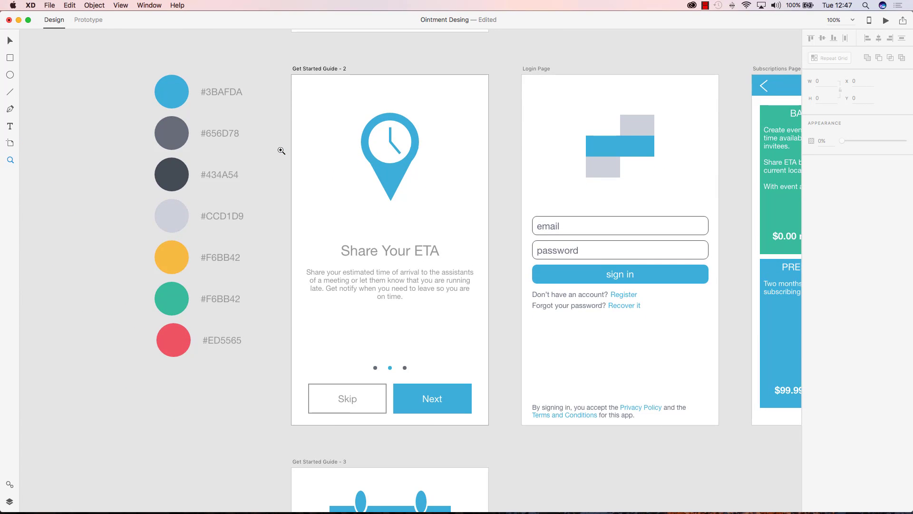